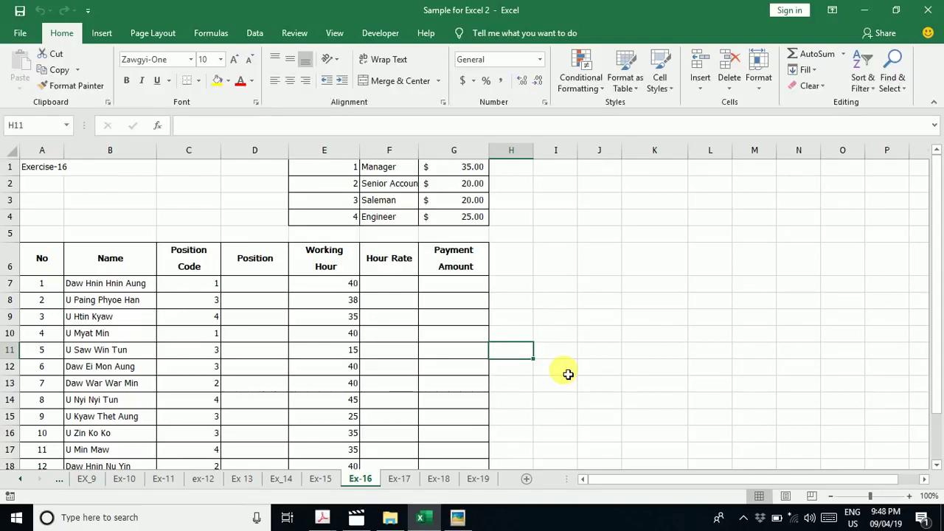
# Enter the sample name in cell I11, beside the employee table.
pyautogui.press('Right')
pyautogui.press('Return')
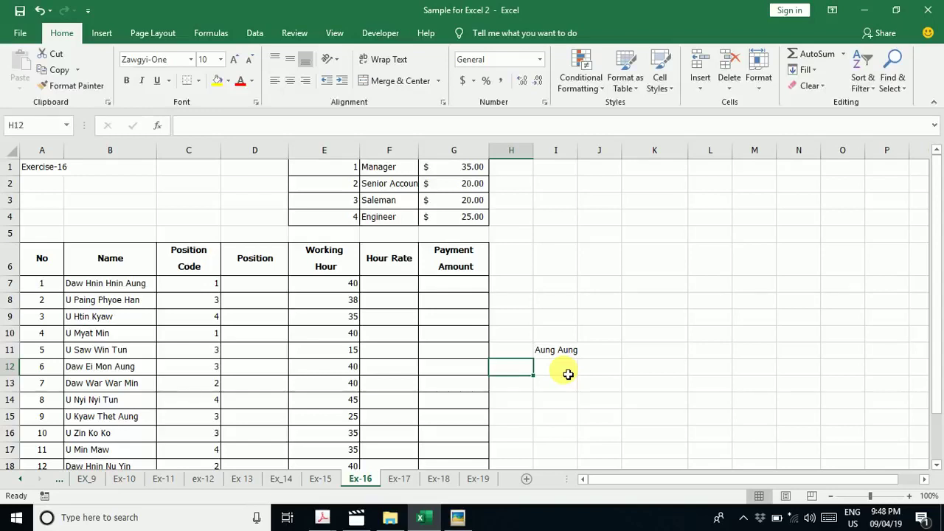
pyautogui.click(901, 90)
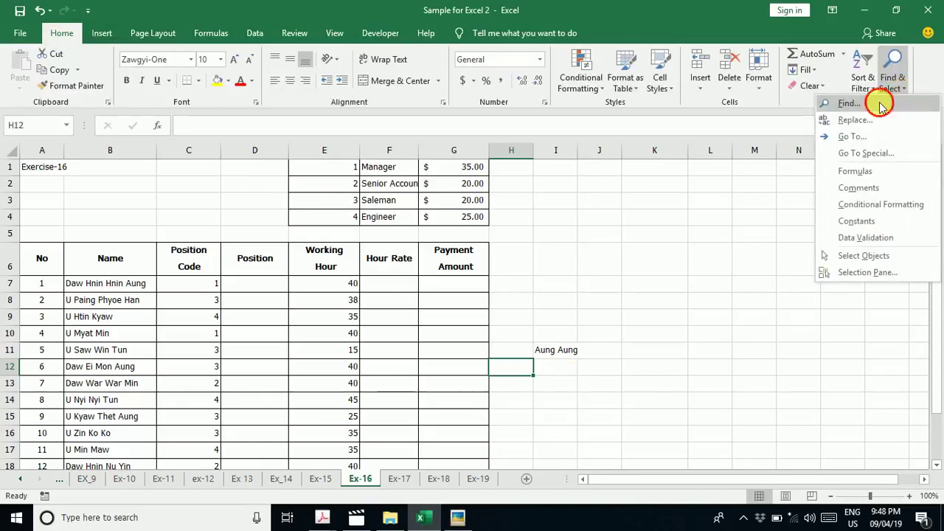
pyautogui.click(848, 104)
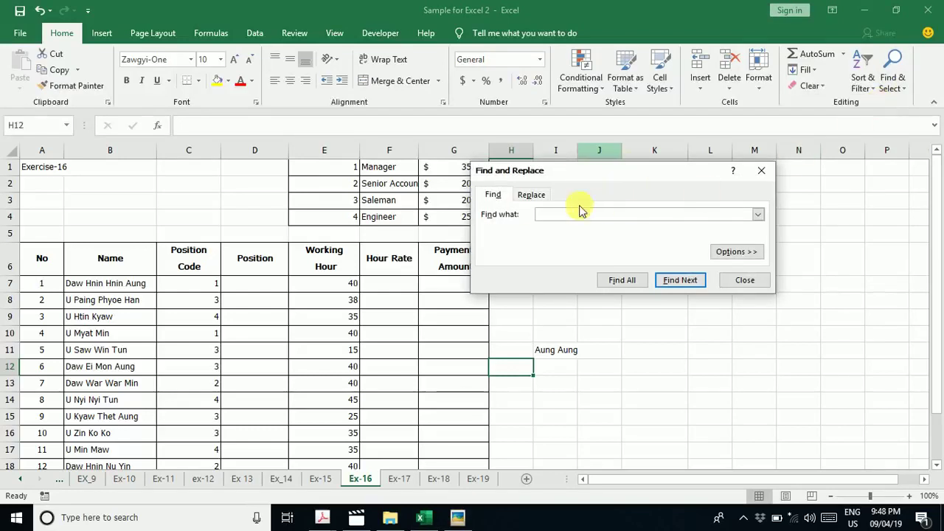
pyautogui.click(763, 176)
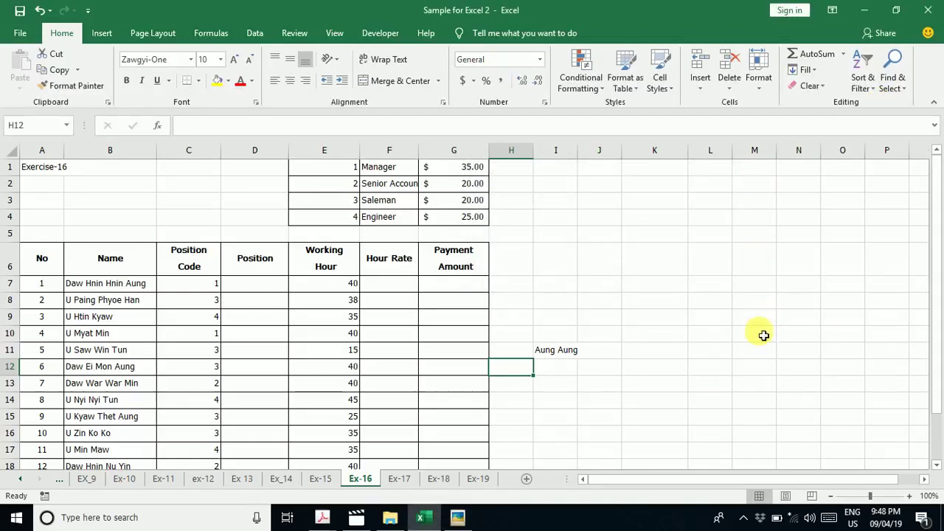
# Bring up the touch keyboard, switch windows, then enter 8 in cell H12.
pyautogui.click(827, 521)
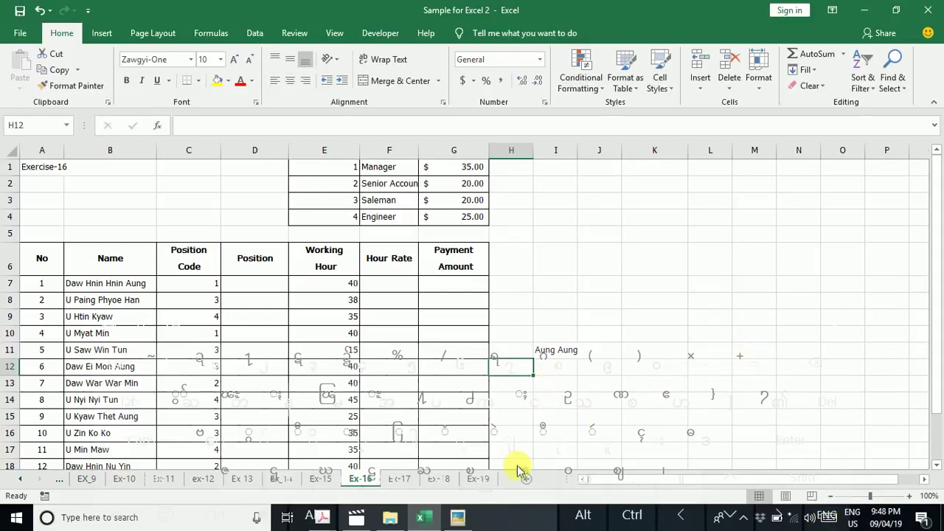
pyautogui.hotkey('alt', 'Tab')
pyautogui.hotkey('alt', 'Tab')
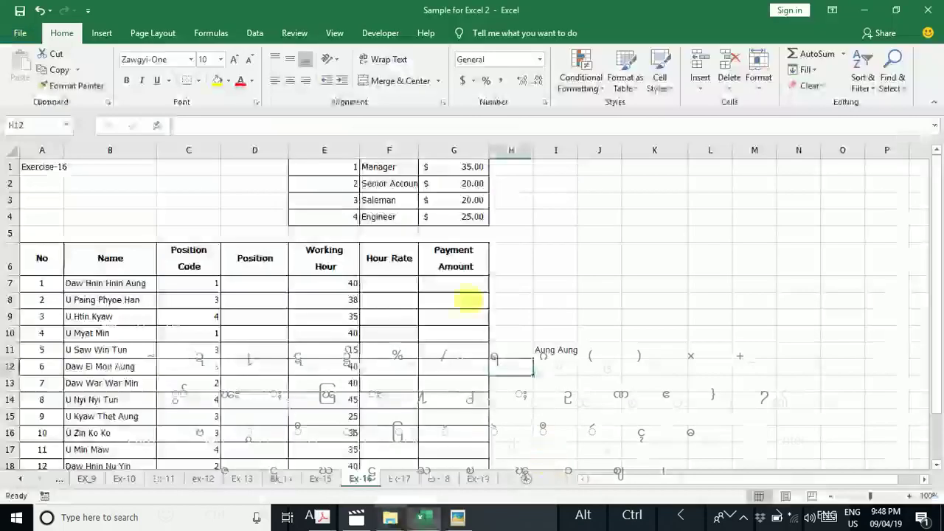
pyautogui.click(540, 346)
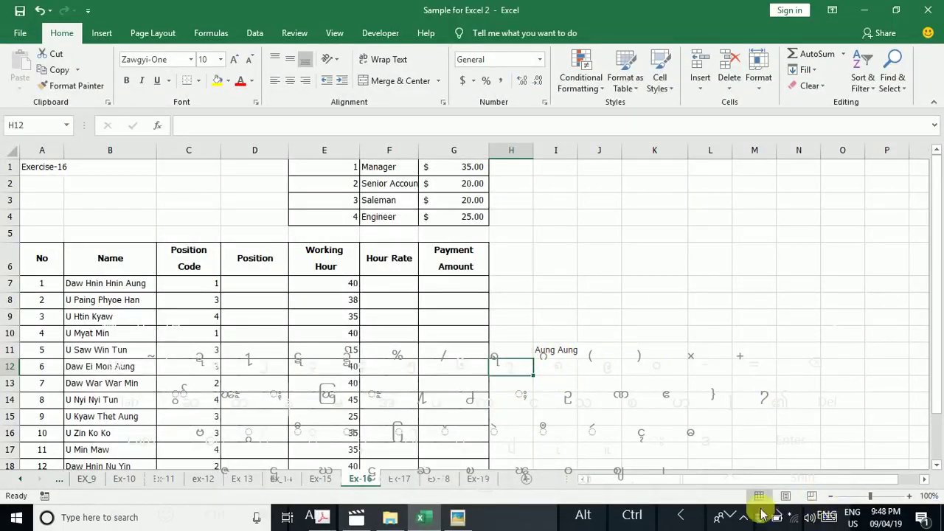
pyautogui.write('8')
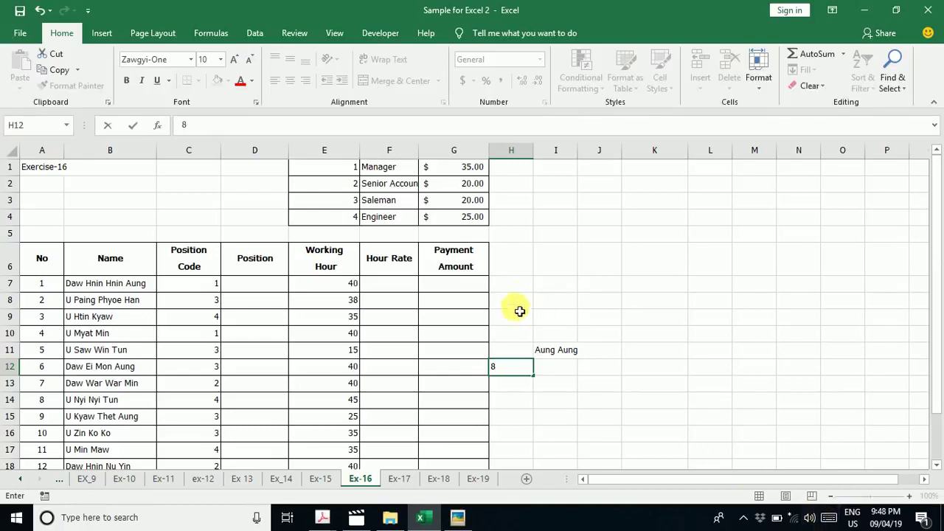
# Confirm the 8 in H12 and add the note 'Ctr + F' in cell K7.
pyautogui.click(667, 287)
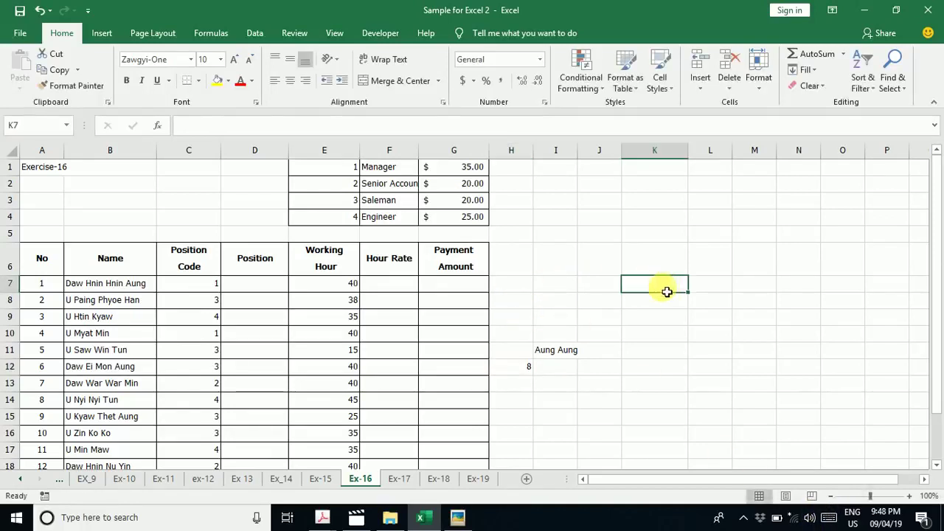
pyautogui.write('CR')
pyautogui.press('BackSpace')
pyautogui.write('tr + F')
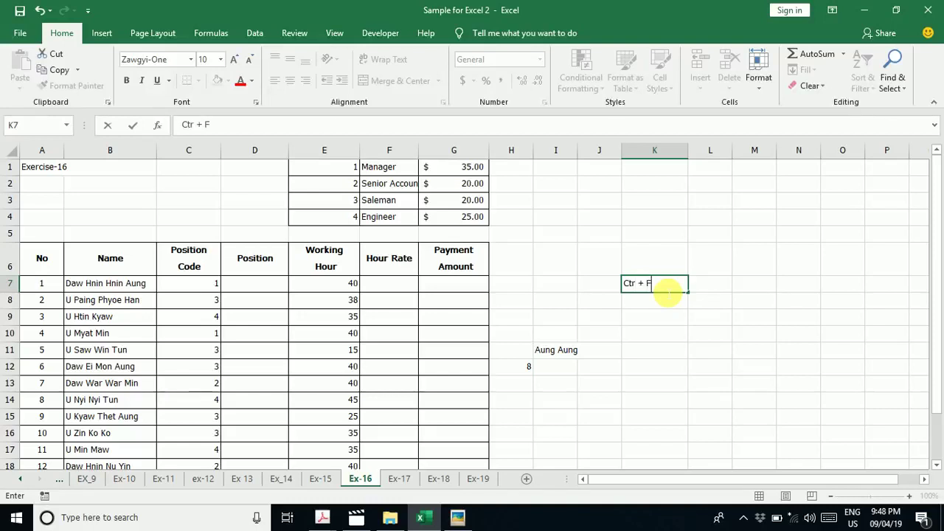
pyautogui.press('Return')
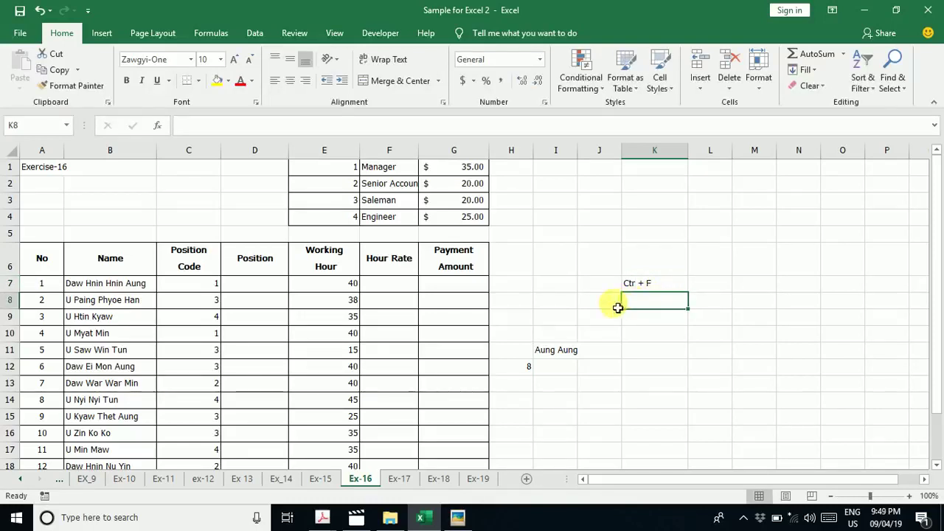
# Find all cells matching the sample name on Ex-16 (only I11), then close the dialog.
pyautogui.hotkey('ctrl', 'f')
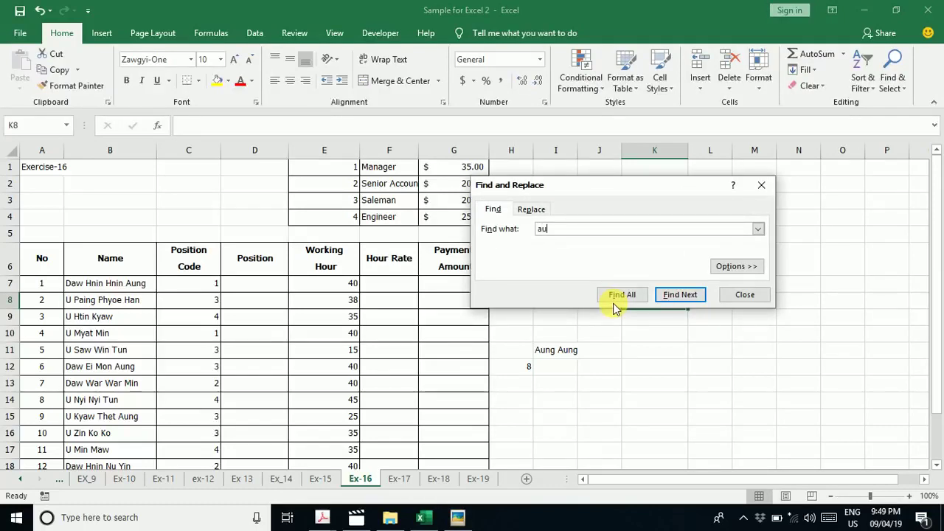
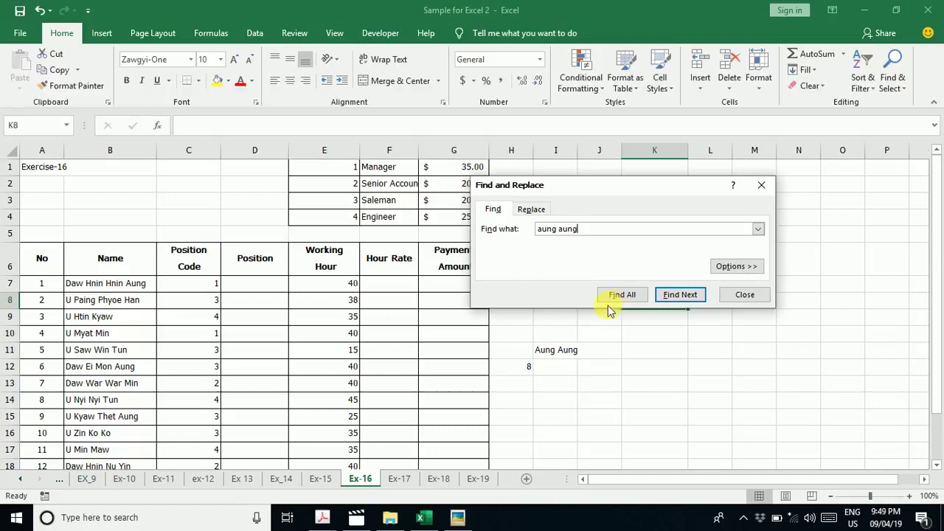
pyautogui.click(622, 295)
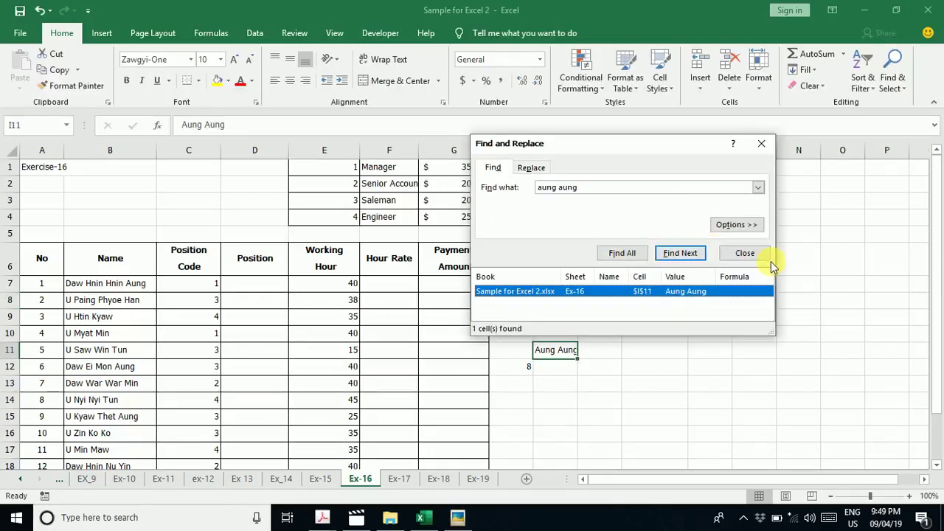
pyautogui.click(762, 143)
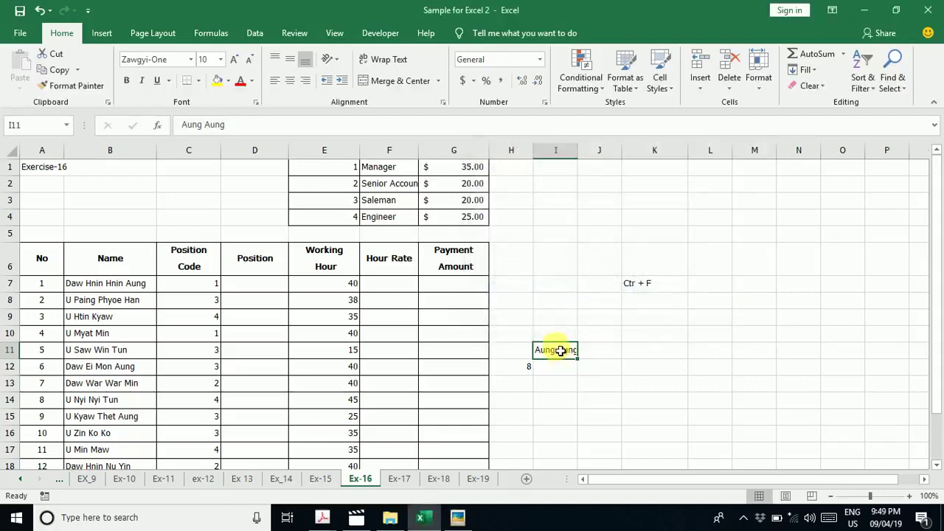
# Clear cell I11, search Ex-16 for the sample name again, and dismiss the not-found notice.
pyautogui.press('Delete')
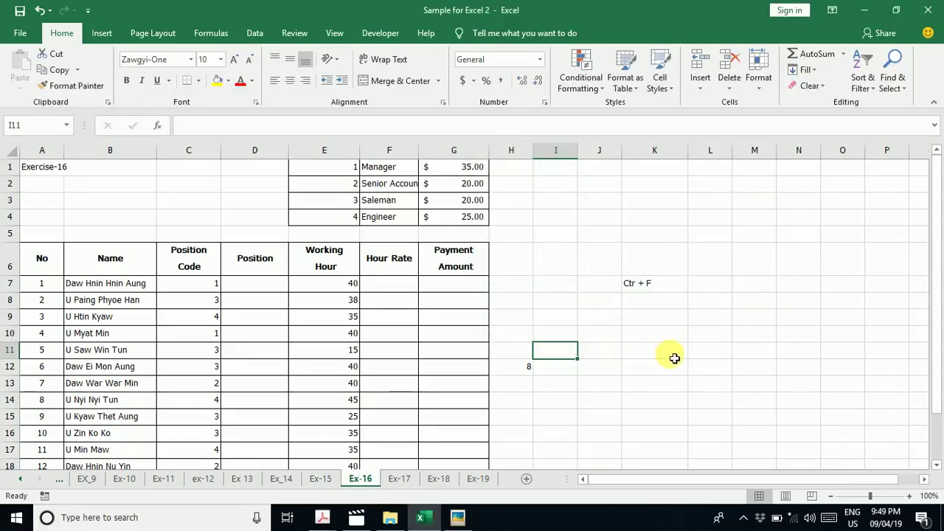
pyautogui.hotkey('ctrl', 'f')
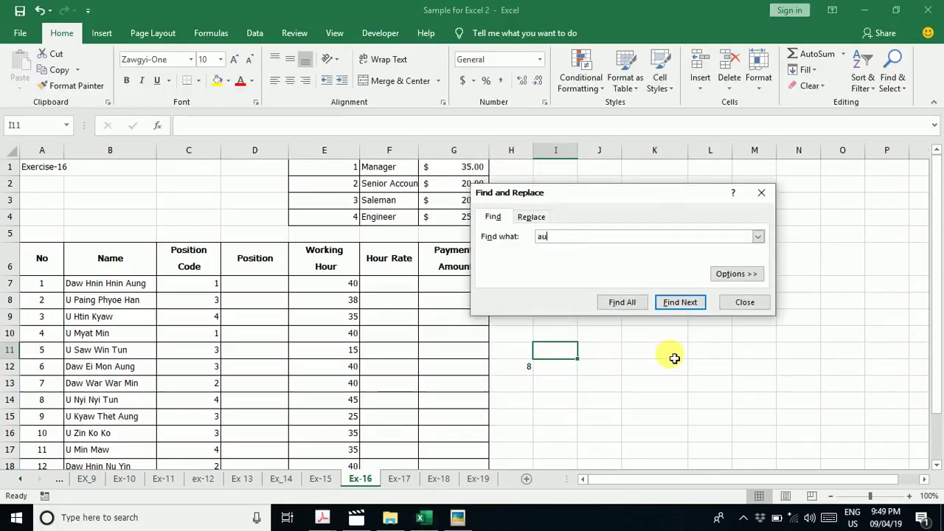
pyautogui.click(632, 302)
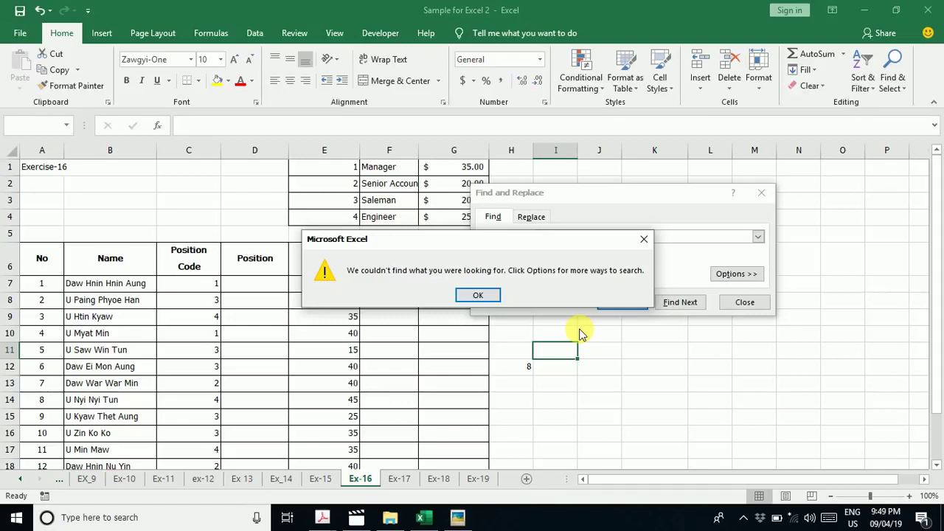
pyautogui.click(479, 293)
# Search sheets Ex-17 and Ex-19 for the sample name, dismissing each not-found notice.
pyautogui.click(399, 479)
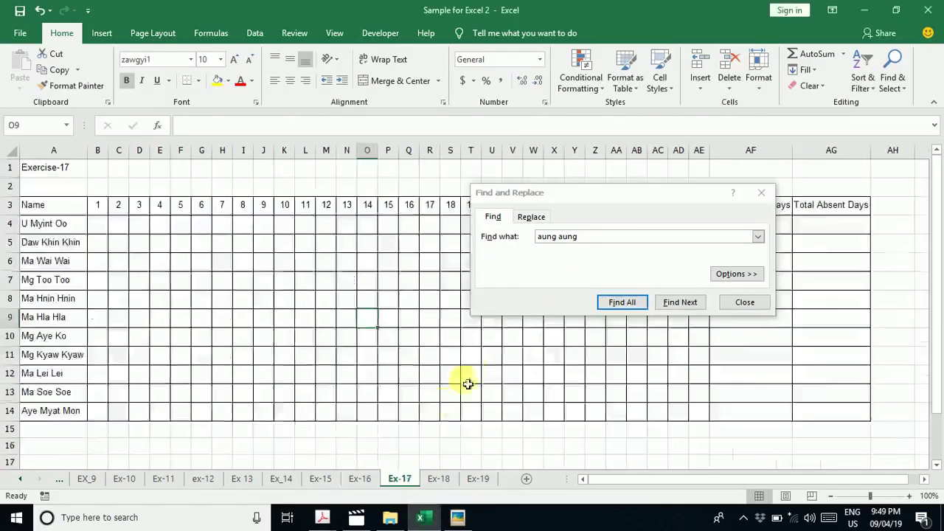
pyautogui.click(680, 302)
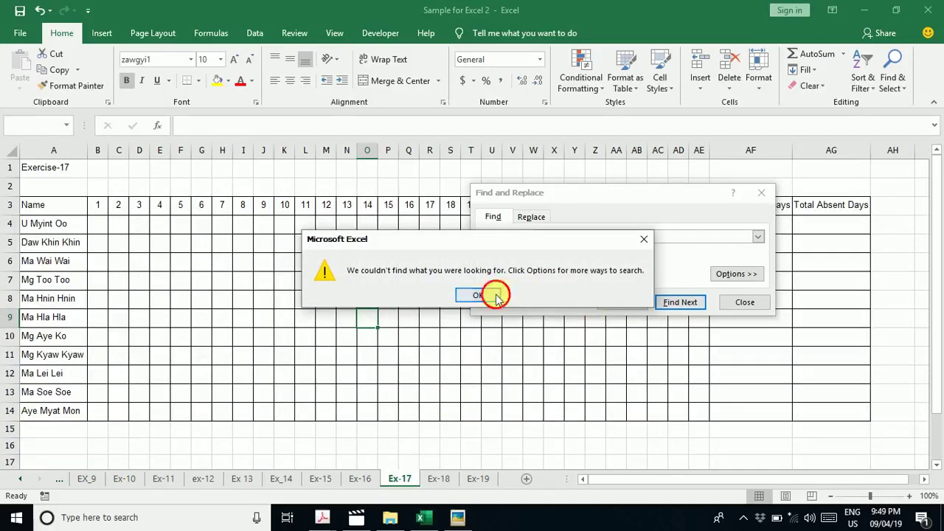
pyautogui.click(490, 296)
pyautogui.click(472, 480)
pyautogui.click(672, 302)
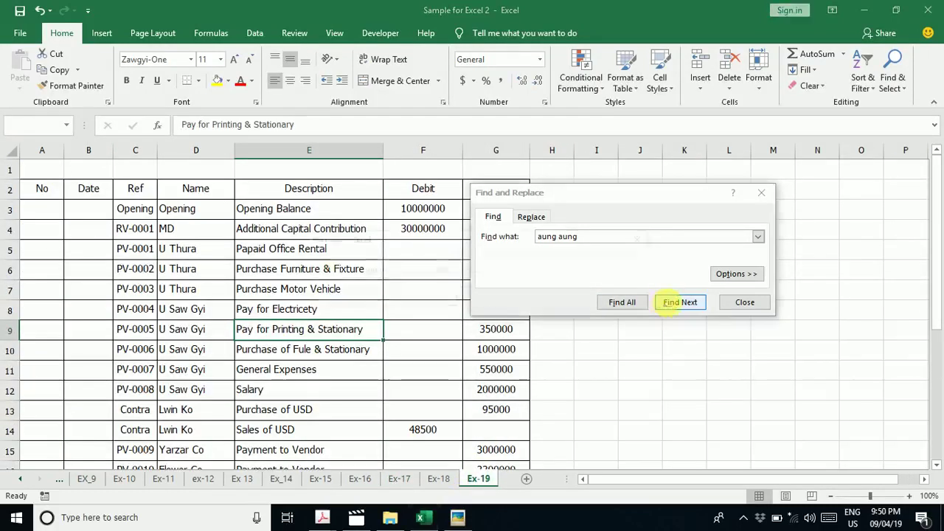
pyautogui.click(476, 297)
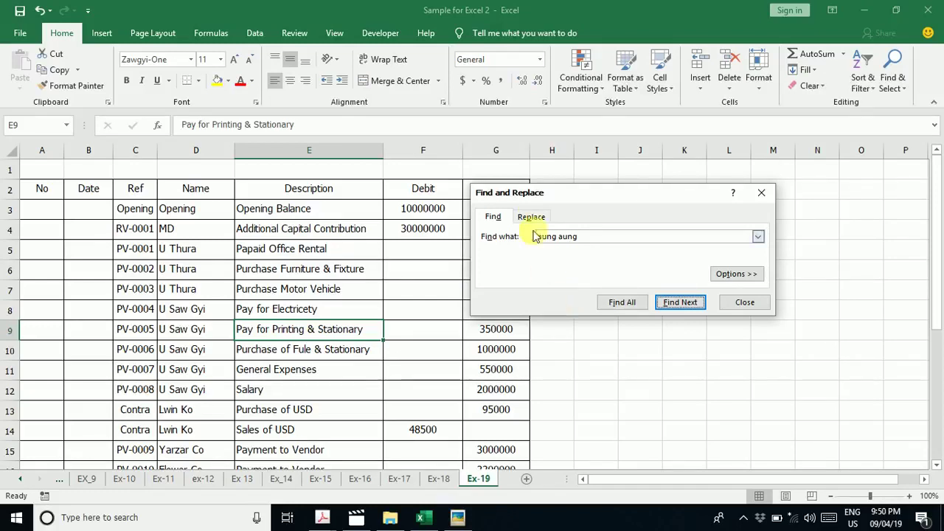
pyautogui.moveTo(553, 195); pyautogui.dragTo(420, 184)
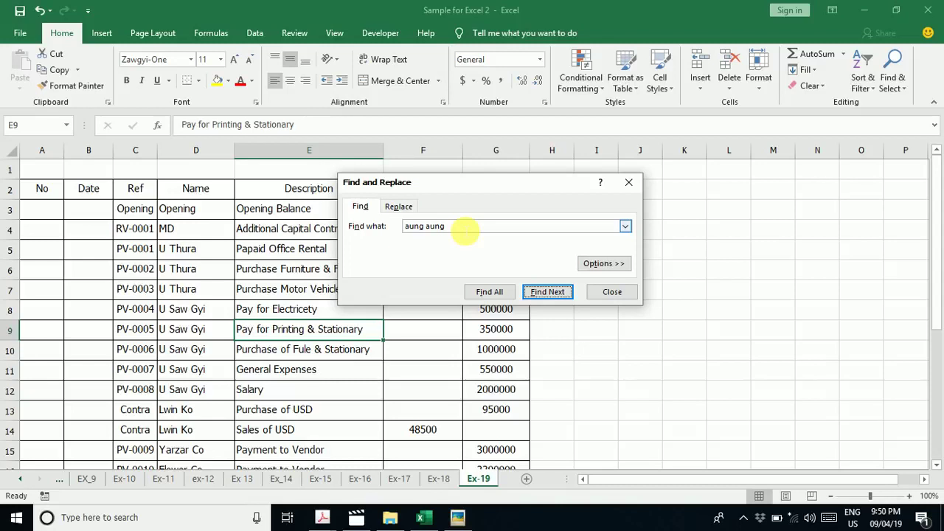
# Set the search scope Within to Workbook and list all 16 matching cells.
pyautogui.click(616, 270)
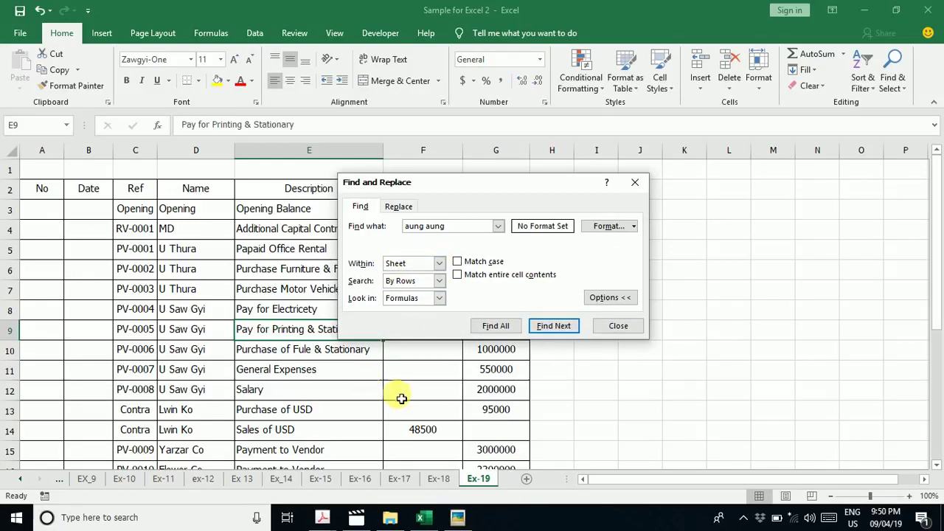
pyautogui.click(441, 263)
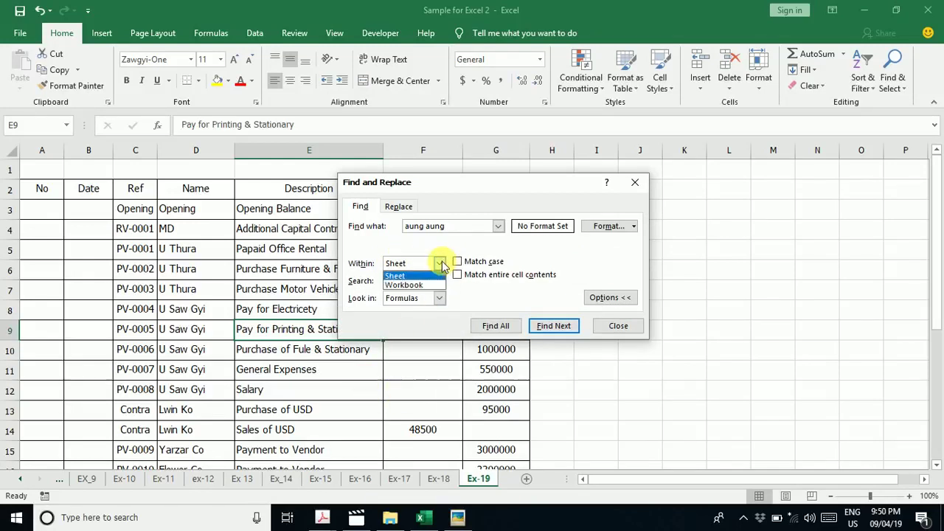
pyautogui.click(405, 285)
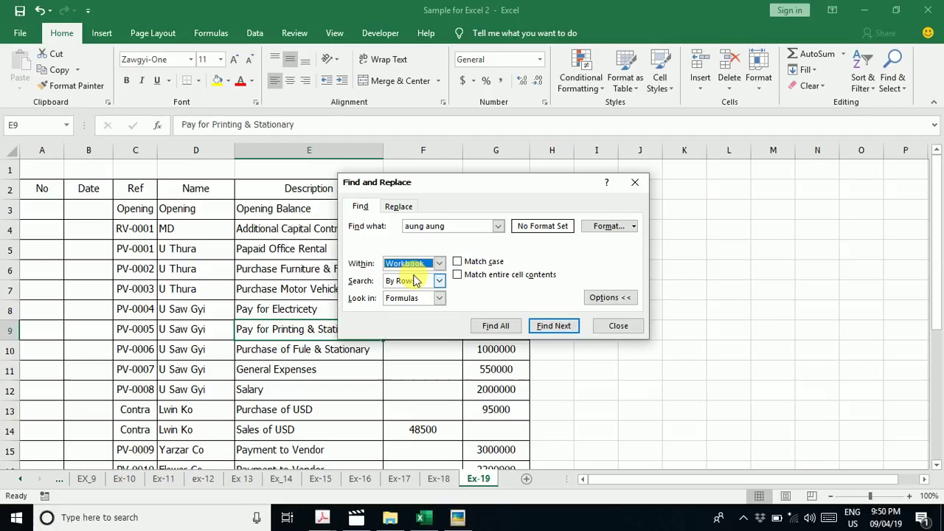
pyautogui.click(510, 329)
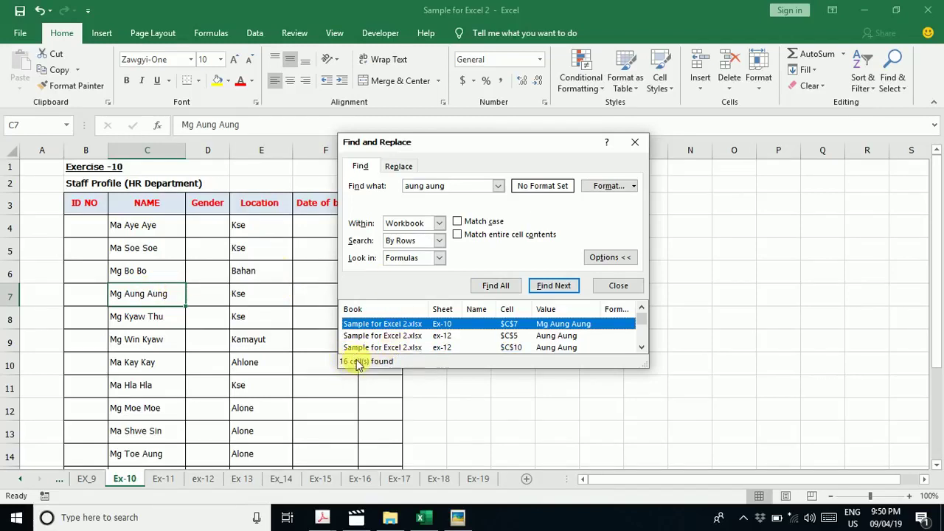
# Enlarge the results list, jump to the ex-12 match in C10, and close the dialog.
pyautogui.moveTo(648, 368); pyautogui.dragTo(667, 481)
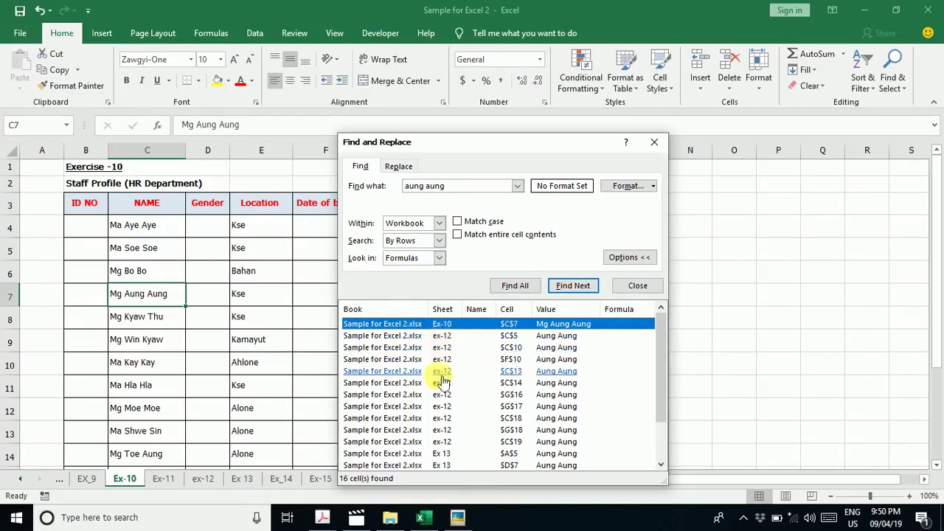
pyautogui.scroll(-2, 441, 411)
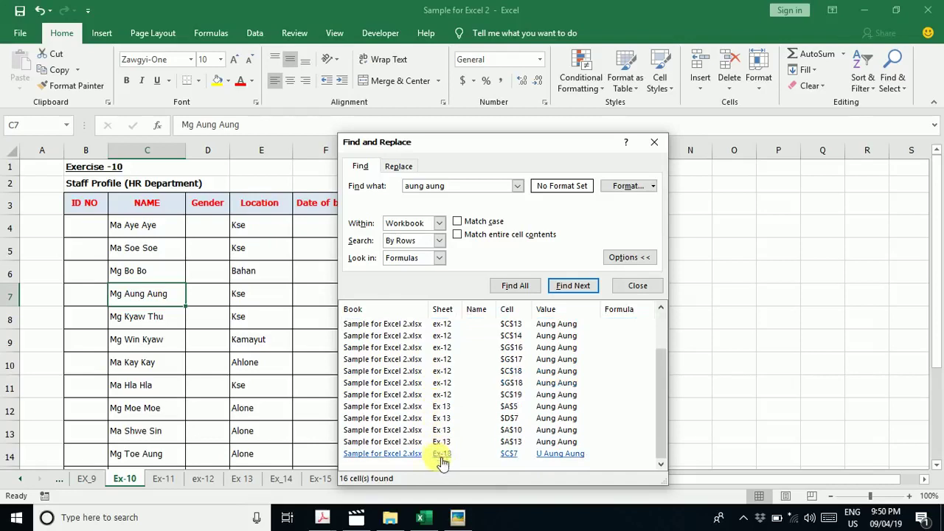
pyautogui.scroll(2, 441, 412)
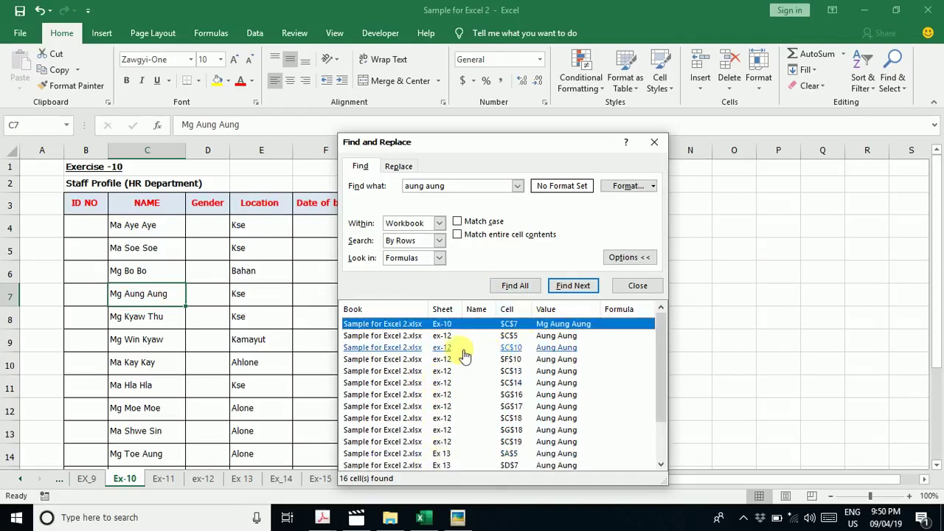
pyautogui.click(456, 354)
pyautogui.click(172, 355)
pyautogui.scroll(-2, 228, 354)
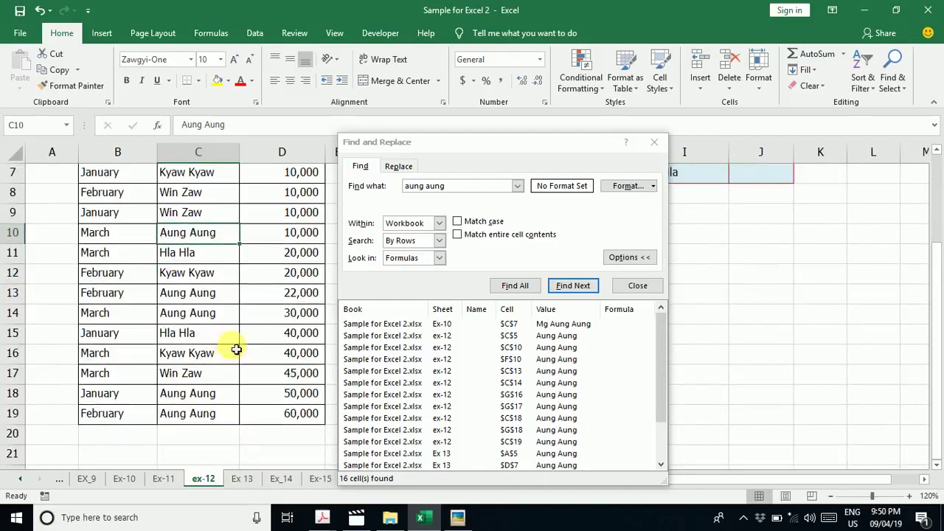
pyautogui.scroll(2, 235, 354)
pyautogui.click(370, 149)
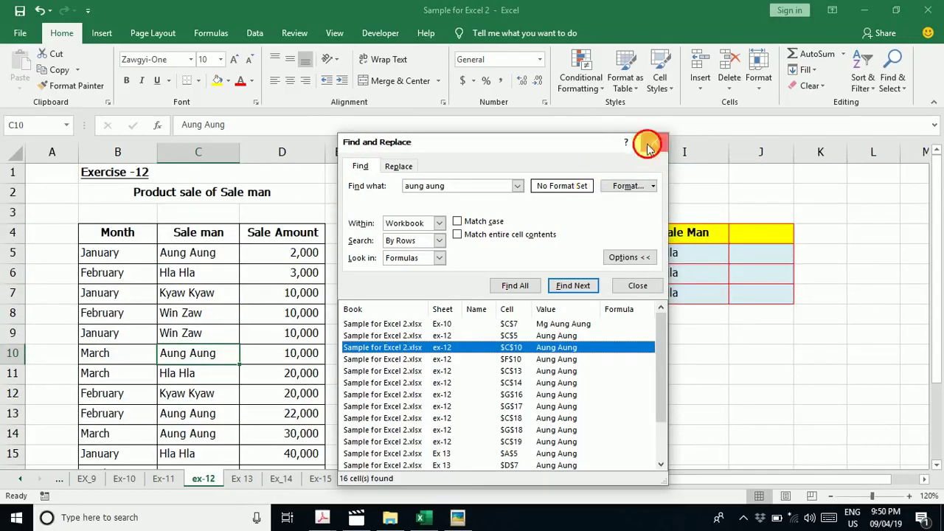
pyautogui.click(654, 141)
# Reopen Find and Replace with the search text retyped and the extra options shown.
pyautogui.hotkey('ctrl', 'f')
pyautogui.write('aung')
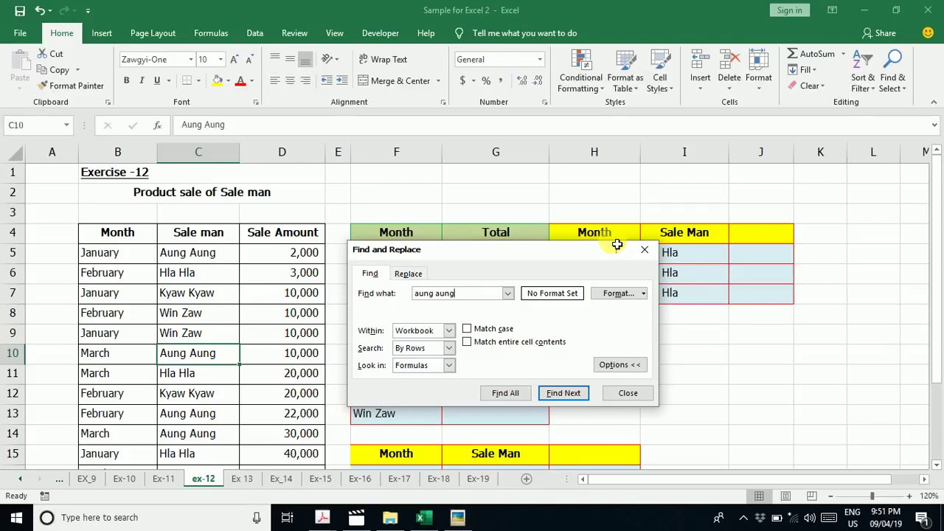
pyautogui.click(618, 364)
pyautogui.click(622, 333)
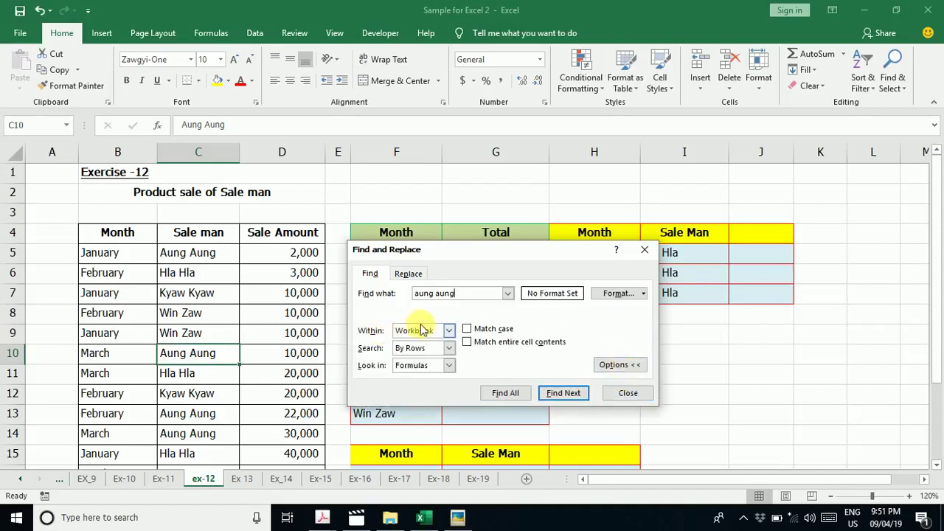